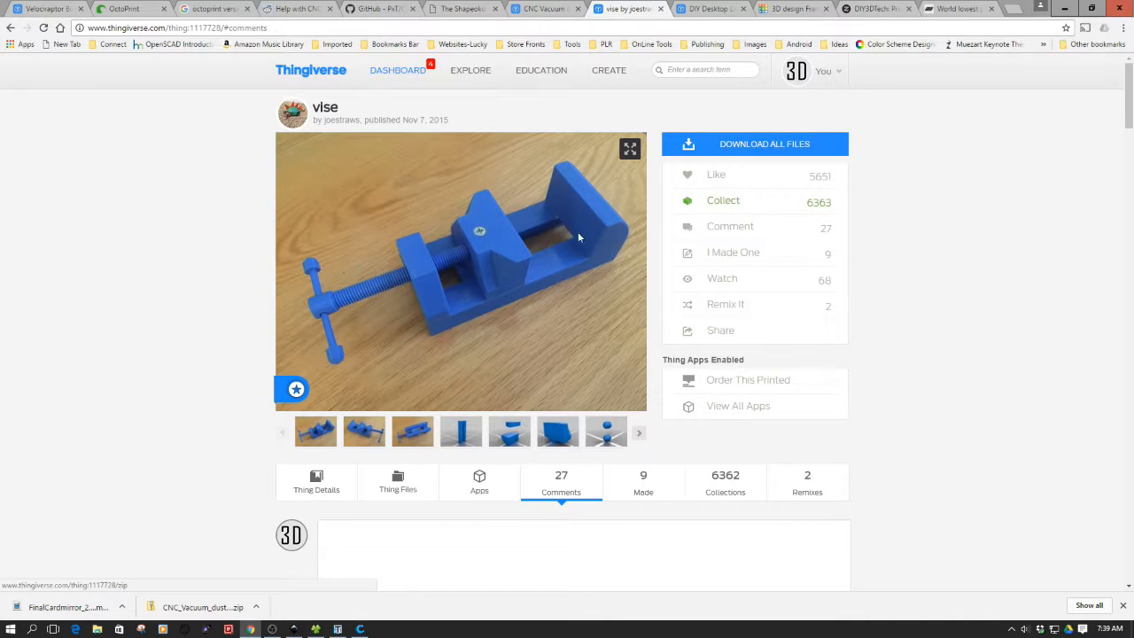
Step: Switch from the Thingiverse vise page to the Tinkercad design of the vise parts
left_click(786, 11)
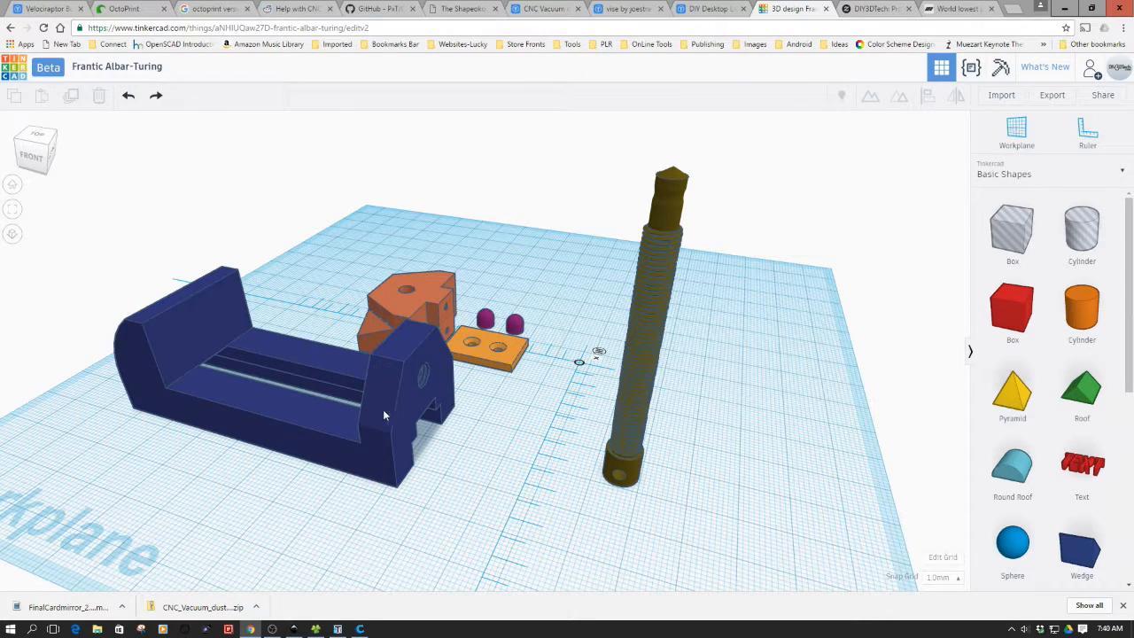
Step: Select the blue vise base to show its 75 × 30 × 27.5 mm size, then bring Cura forward
left_click(379, 436)
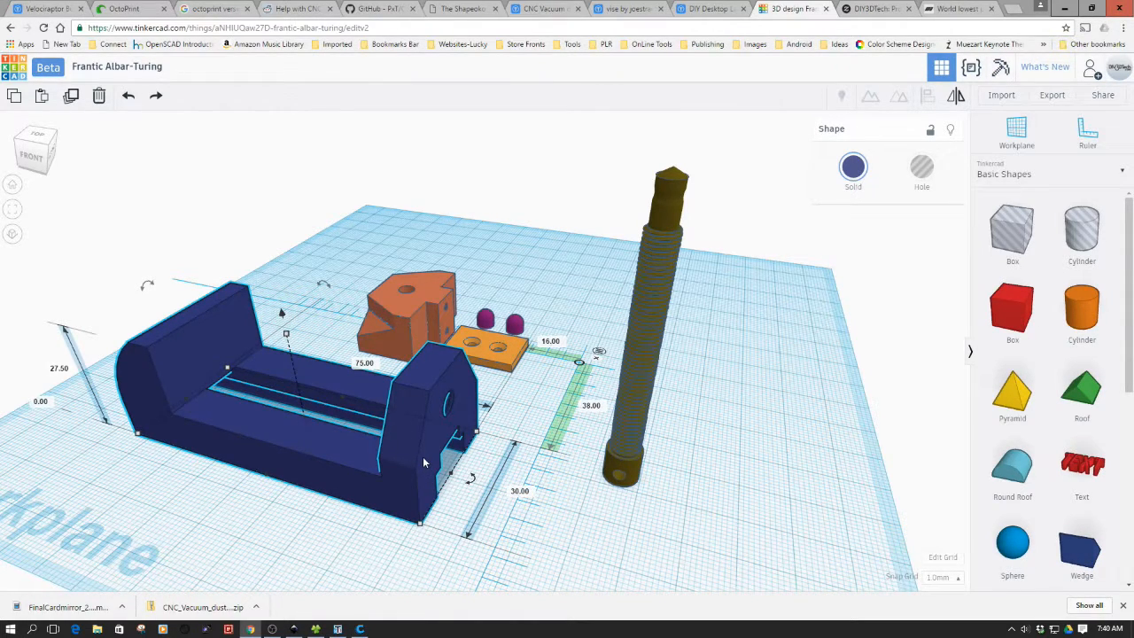
left_click(360, 629)
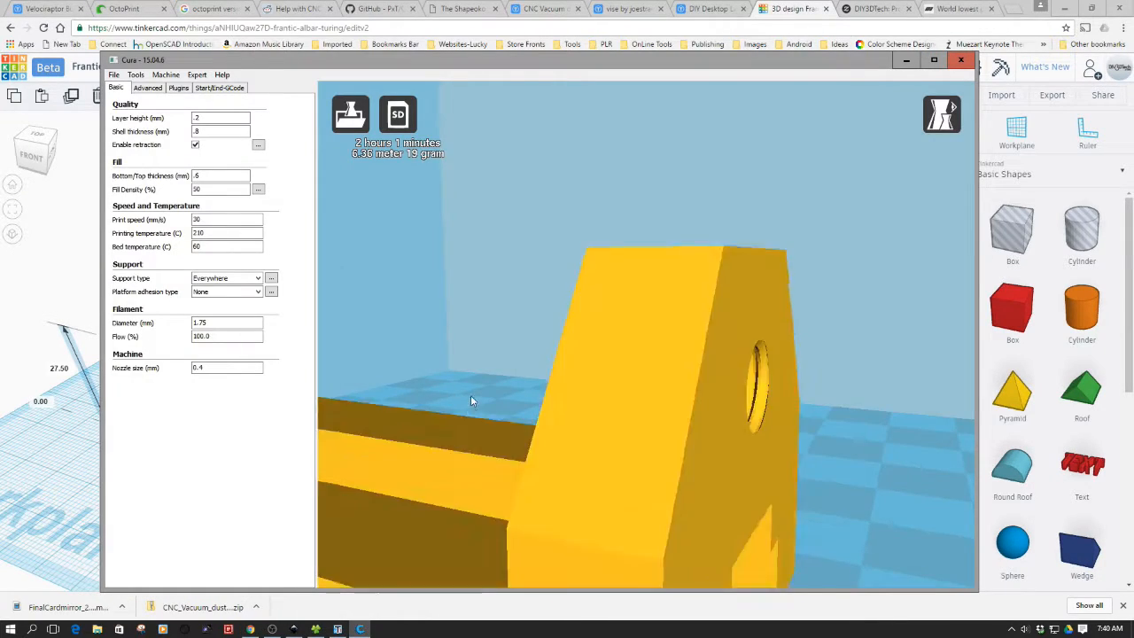
scroll(470, 395, "down", 3)
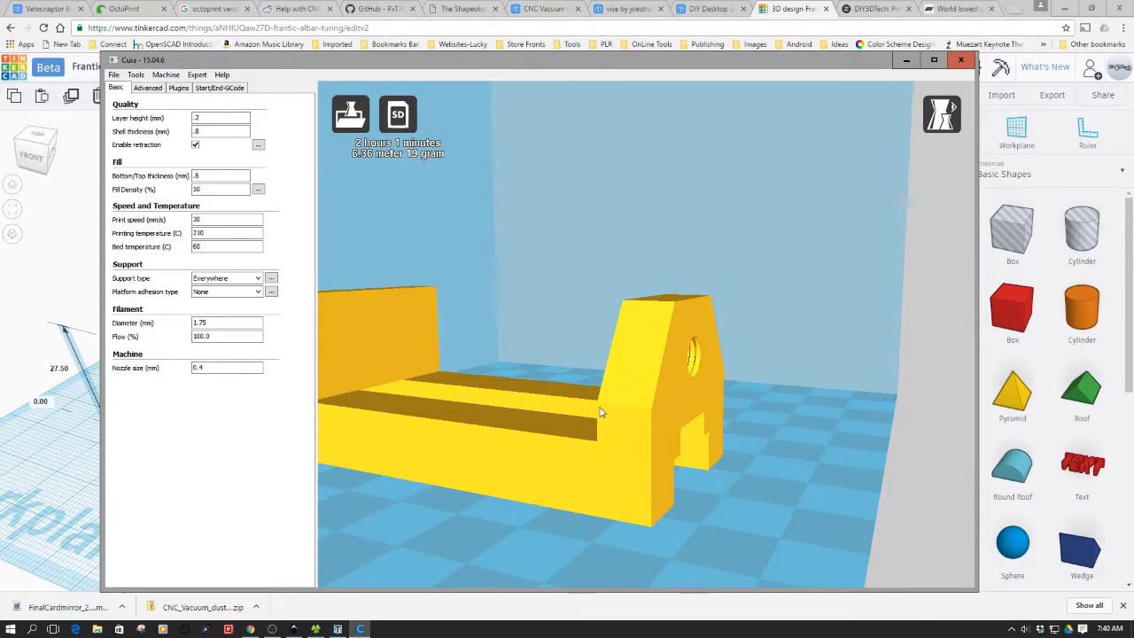
Step: Orbit the yellow vise base in Cura to inspect its front end, then minimize Cura
right_click(601, 412)
left_click(631, 393)
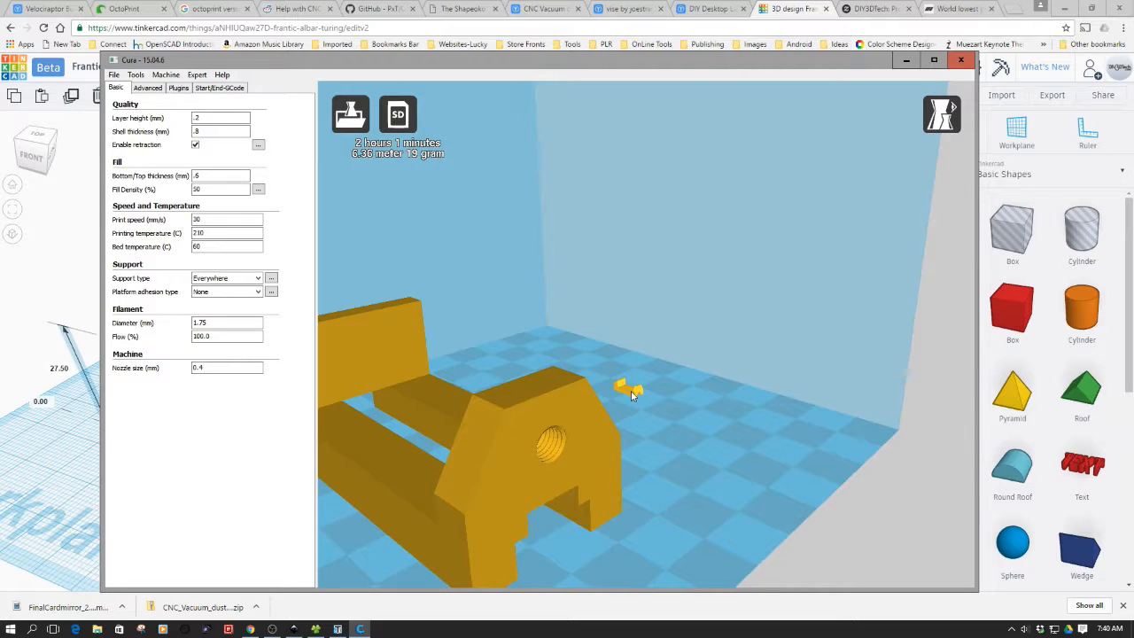
left_click(584, 417)
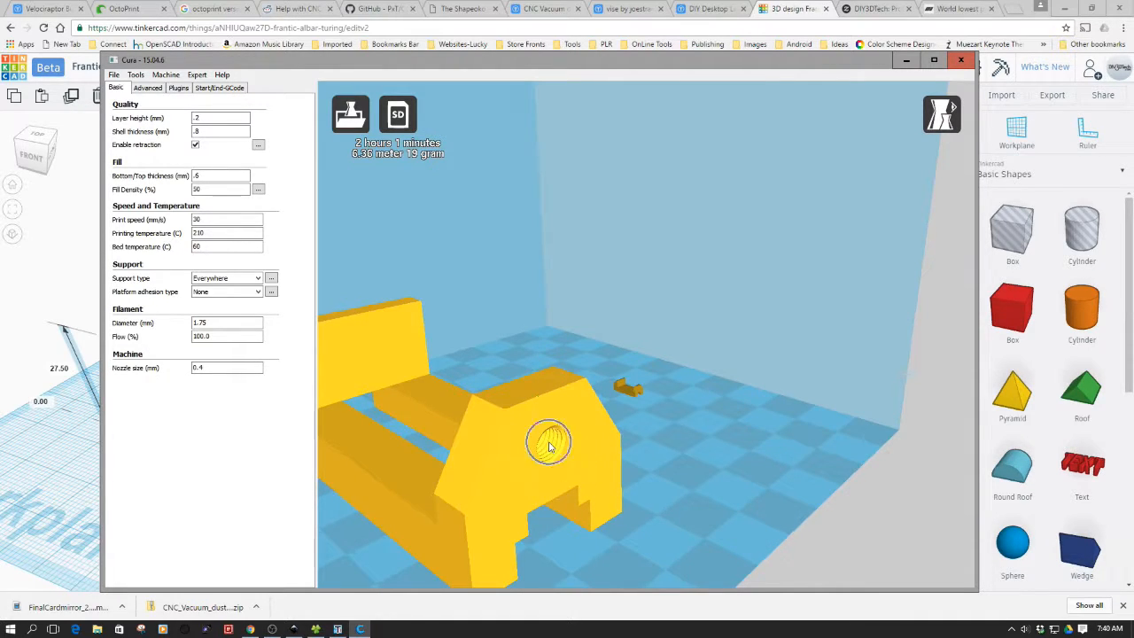
scroll(548, 445, "up", 1)
left_click_drag(556, 438, 559, 413)
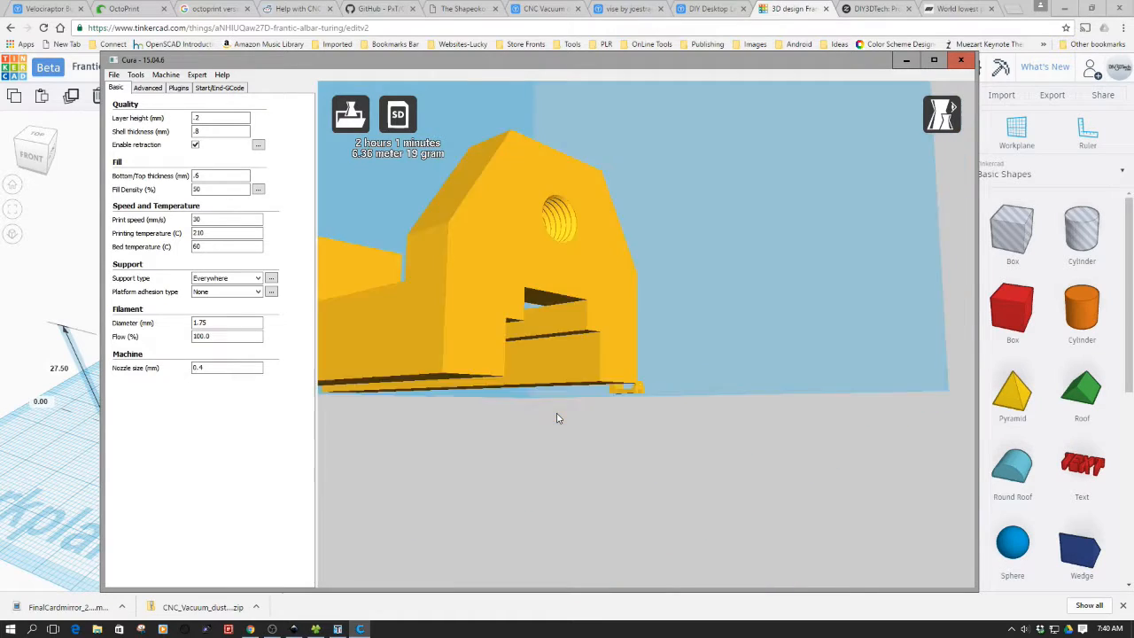
scroll(559, 414, "up", 2)
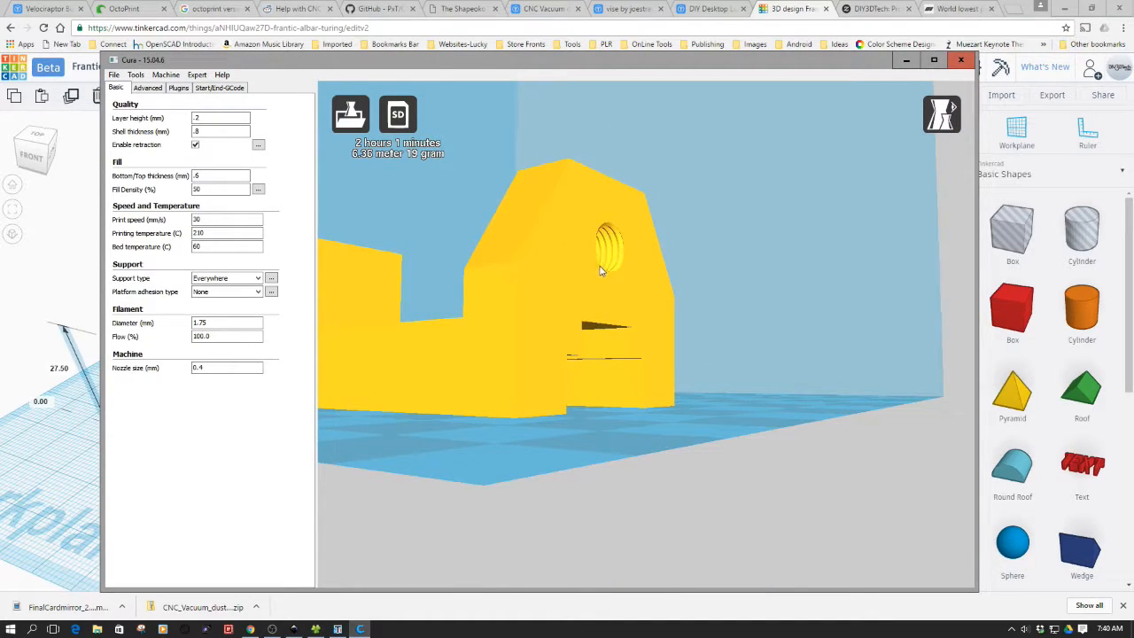
left_click(905, 61)
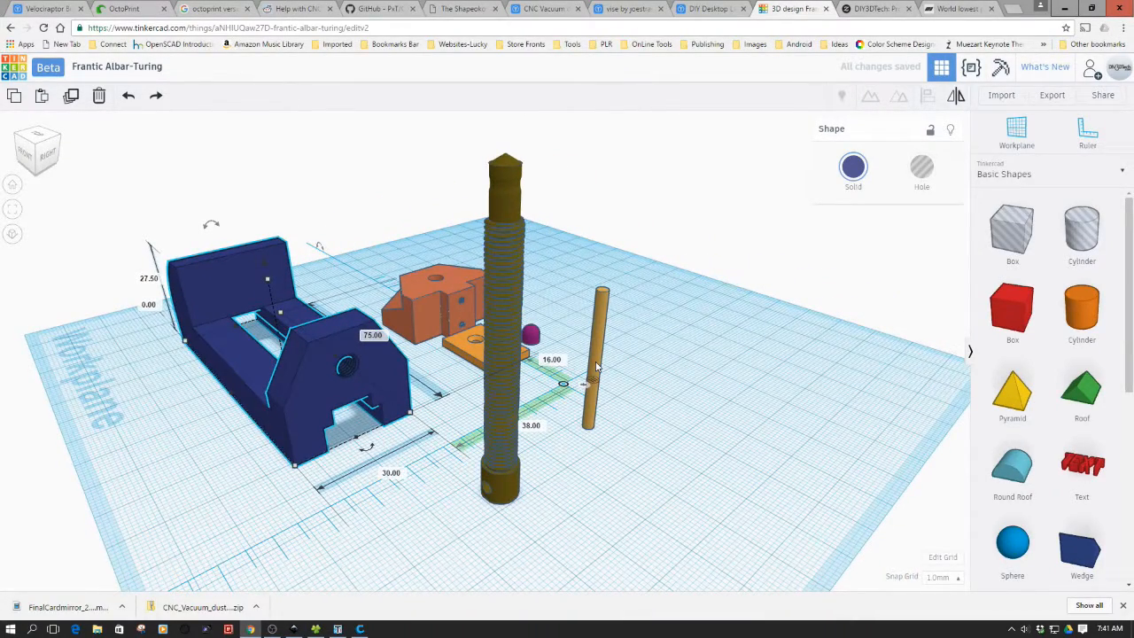
left_click_drag(440, 441, 419, 356)
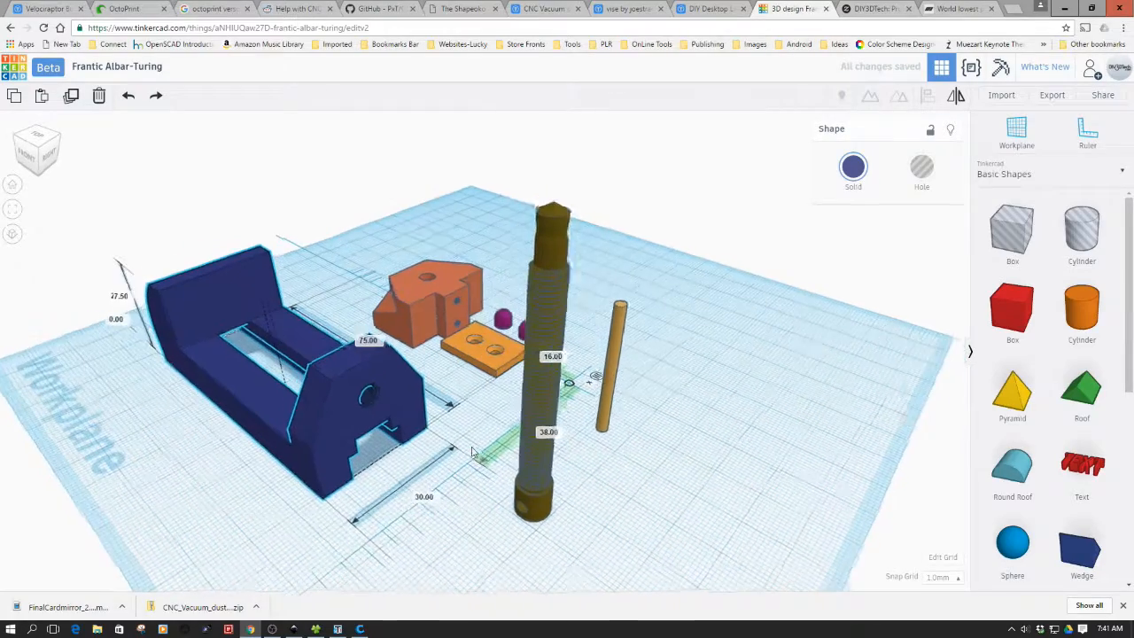